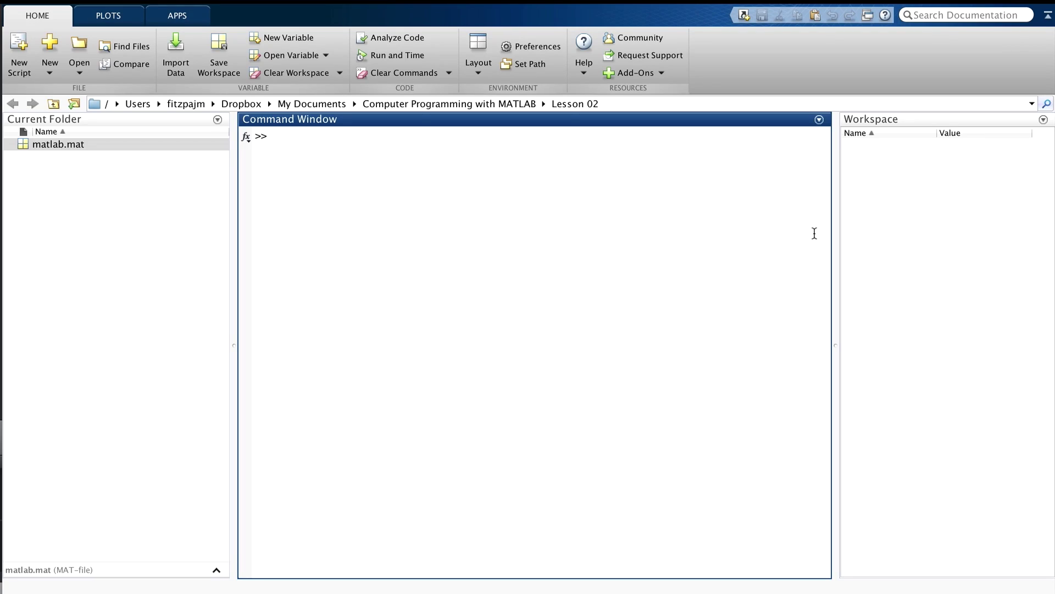
type("2")
type("^")
type("3")
Step: Evaluate 2^3 in the Command Window, returning ans = 8
key("Return")
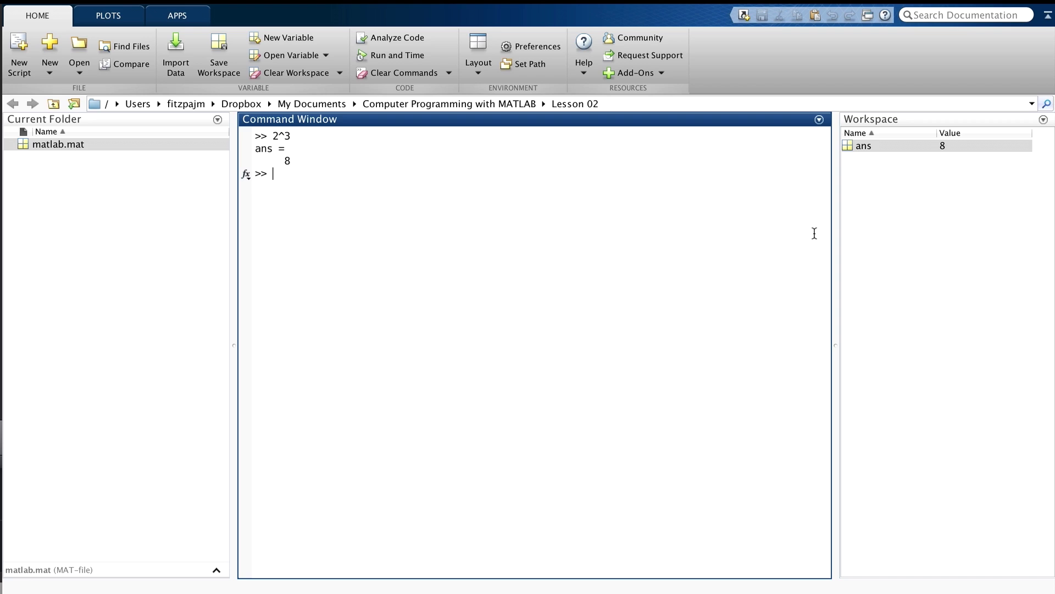
type("X ")
type("= [")
type("1 2;")
type(" 3 4")
type("]")
Step: Enter X = [1 2; 3 4] and N = [6 0.5; -1 2] as workspace matrices
key("Return")
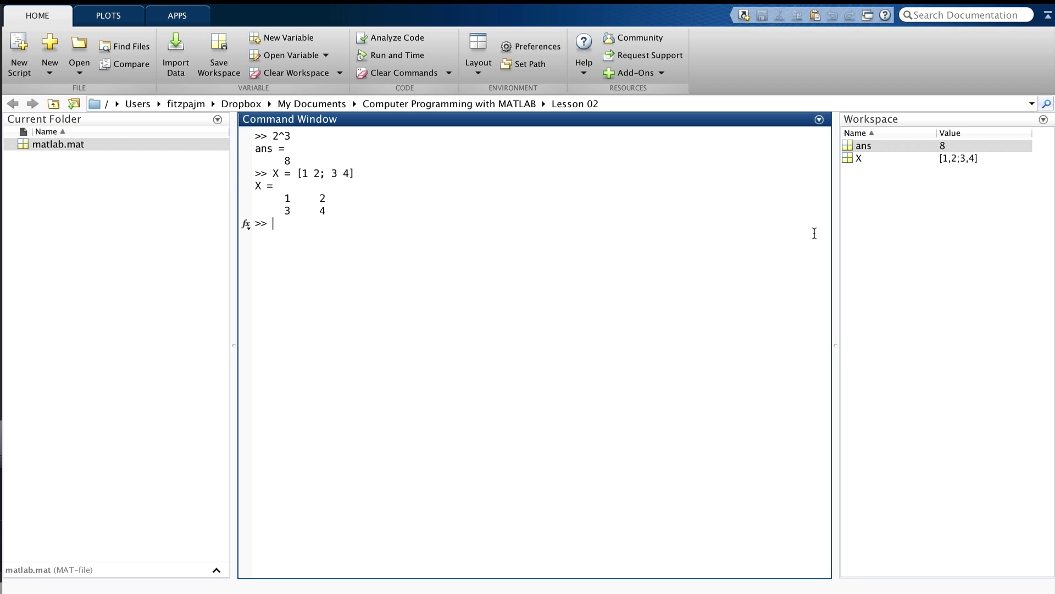
type("N = ")
type("[6")
type(" 0.5; -")
type("1 2]")
key("Return")
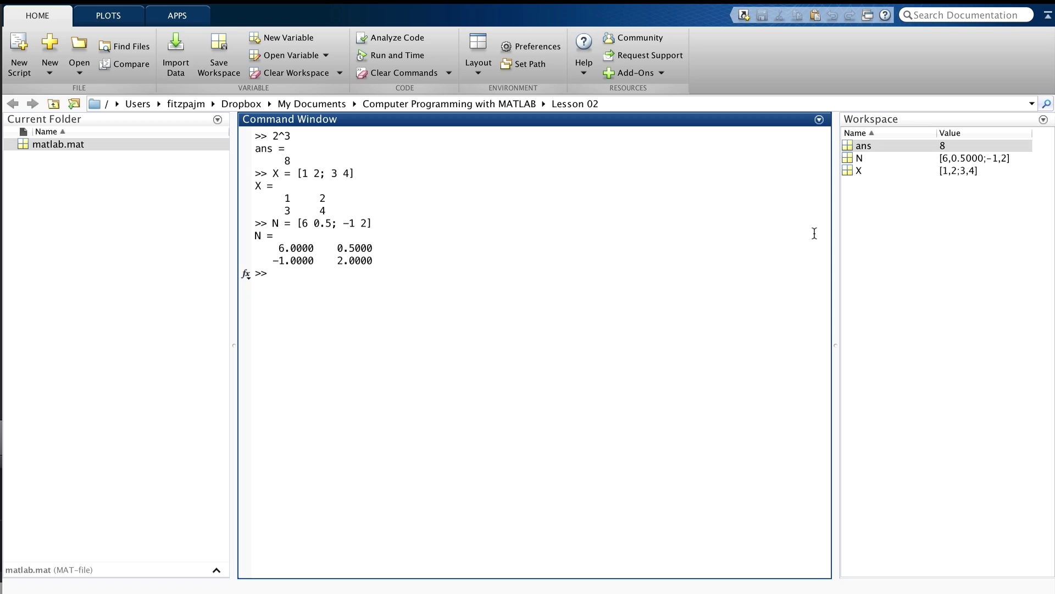
type("X.")
type("^N")
Step: Evaluate X.^N, giving ans = [1 1.4142; 0.3333 16]
key("Return")
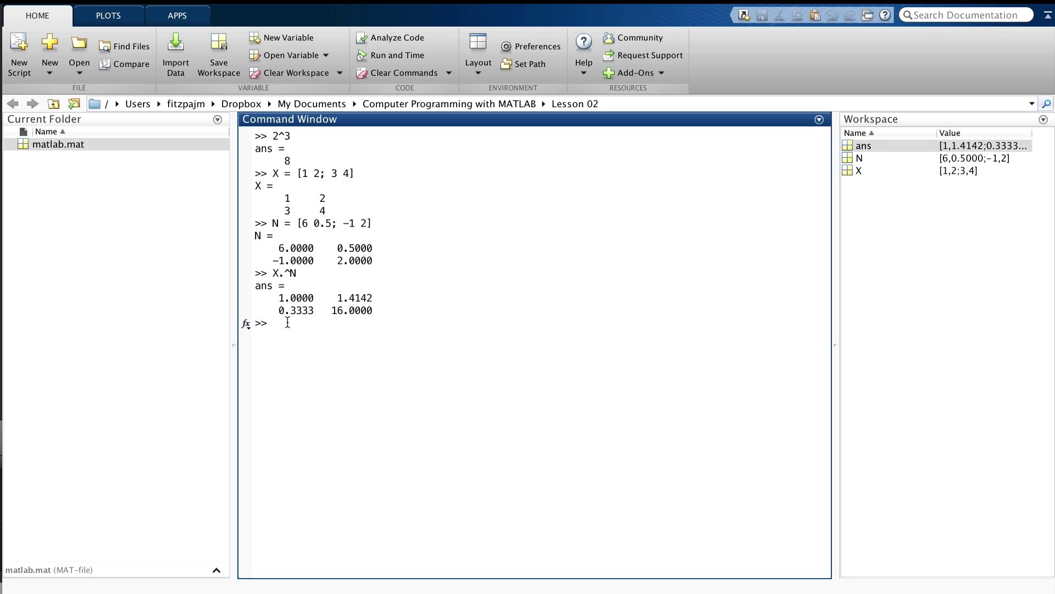
type("X")
type("^")
type("3")
Step: Evaluate the matrix power X^3, giving ans = [37 54; 81 118]
key("Return")
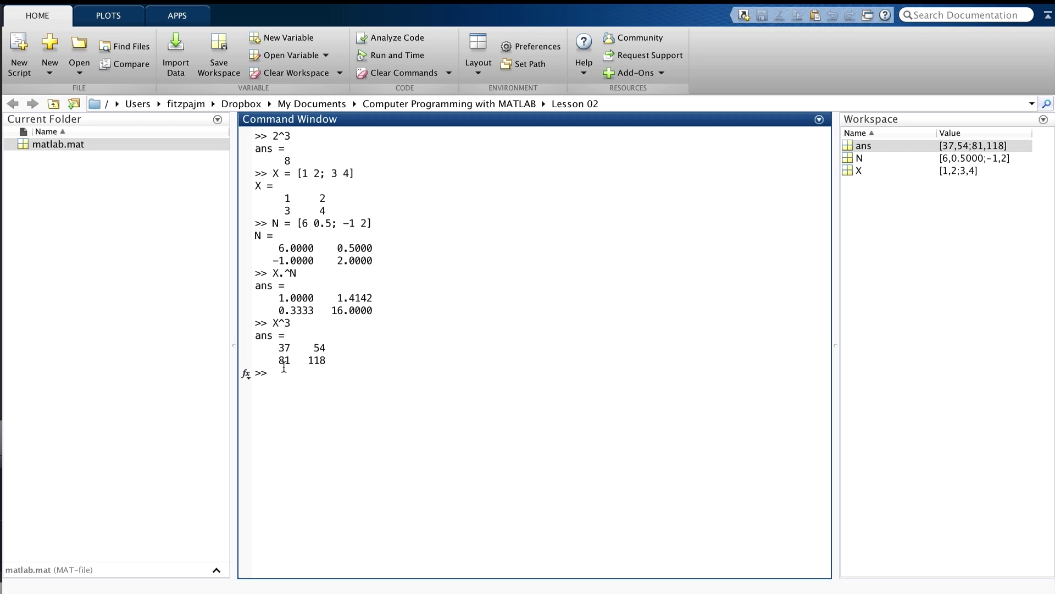
type("X")
type("*X*X")
Step: Evaluate X*X*X to match X^3, then clear the Command Window and workspace with clc and clear
key("Return")
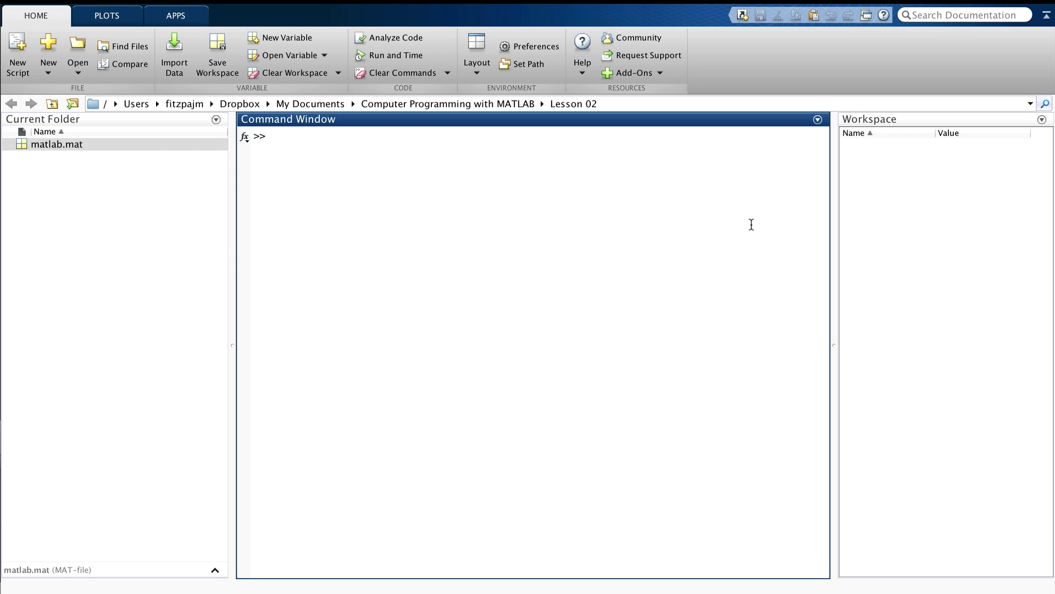
type("A =")
type(" [1 2 3;")
type("4 5 6]")
Step: Define A = [1 2 3;4 5 6] and B = [3 5 2;6 7 2], then evaluate A + B
key("Return")
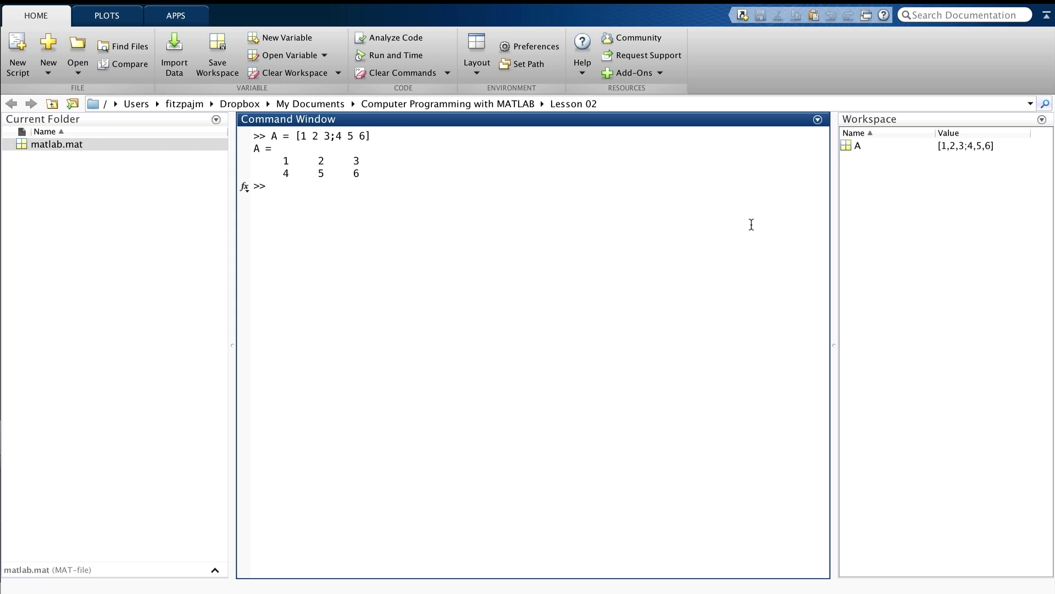
type("B ")
type("= [")
type("3 5 2;")
type("6 7 2")
type("]")
key("Return")
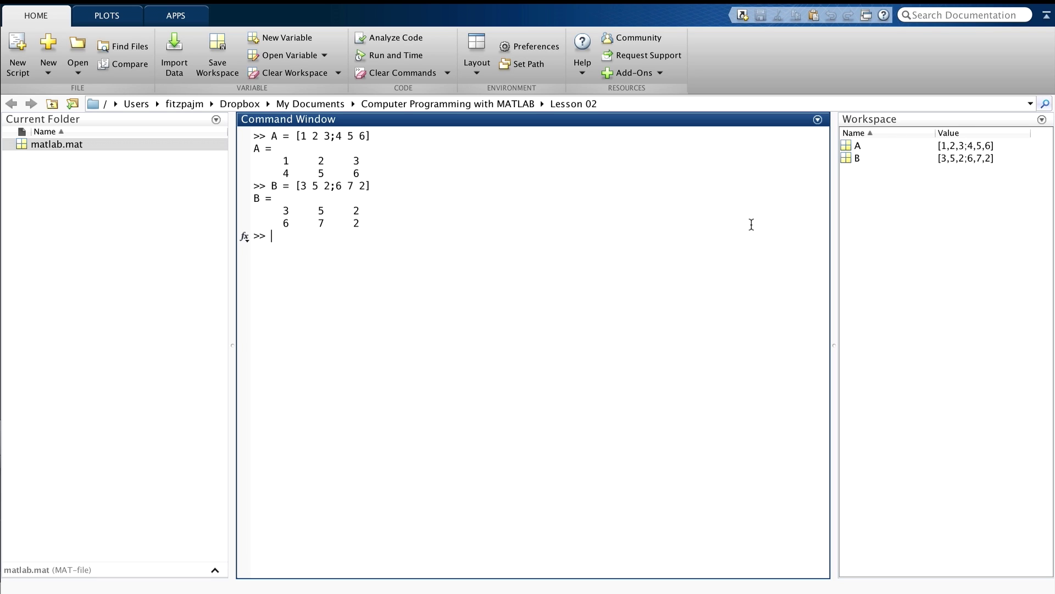
type("A ")
type("+ B")
key("Return")
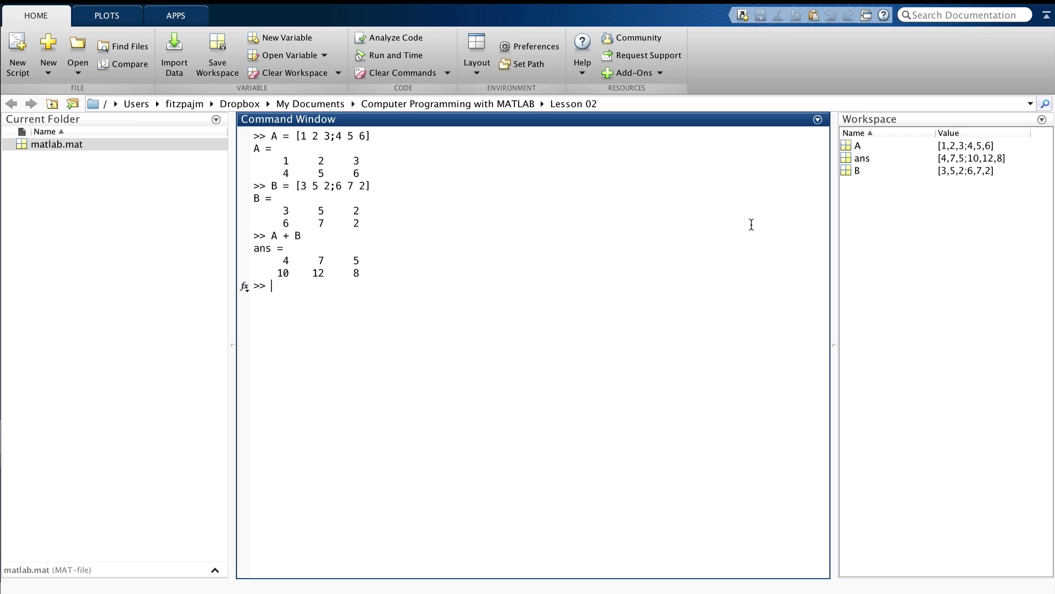
type("A")
type(" + 3")
Step: Evaluate A + 3, giving ans = [4 5 6; 7 8 9]
key("Return")
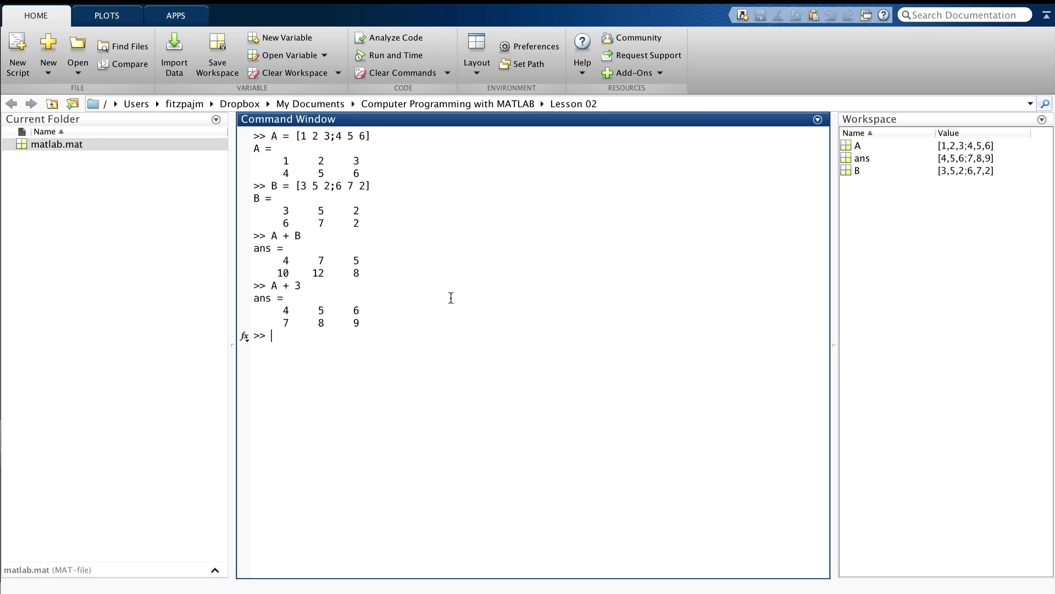
type("3 ")
type("+ A")
Step: Evaluate 3 + A, then A - 1, giving ans = [0 1 2; 3 4 5]
key("Return")
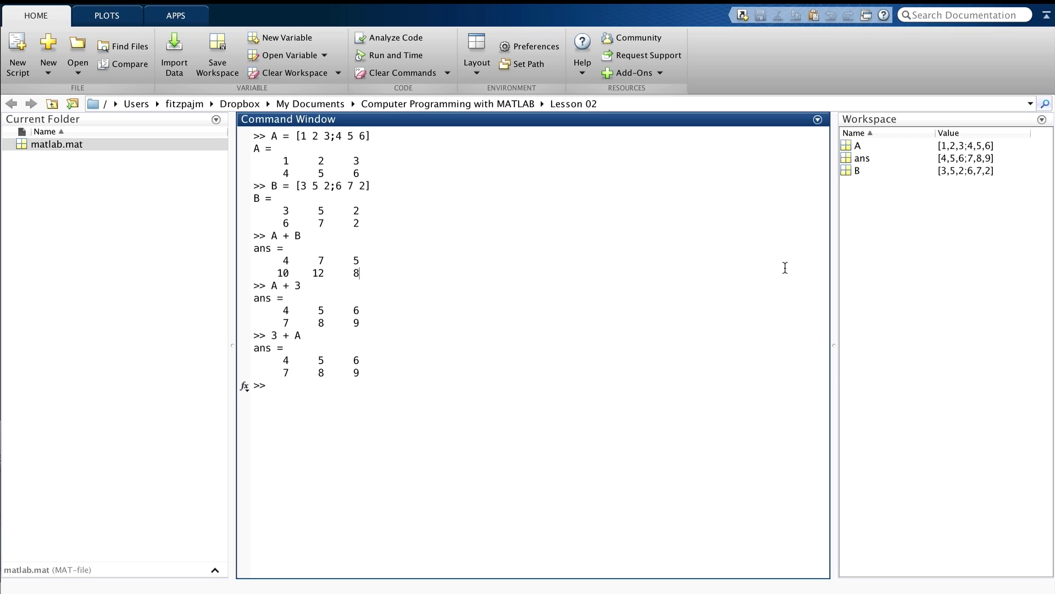
type("A - ")
type("1")
key("Return")
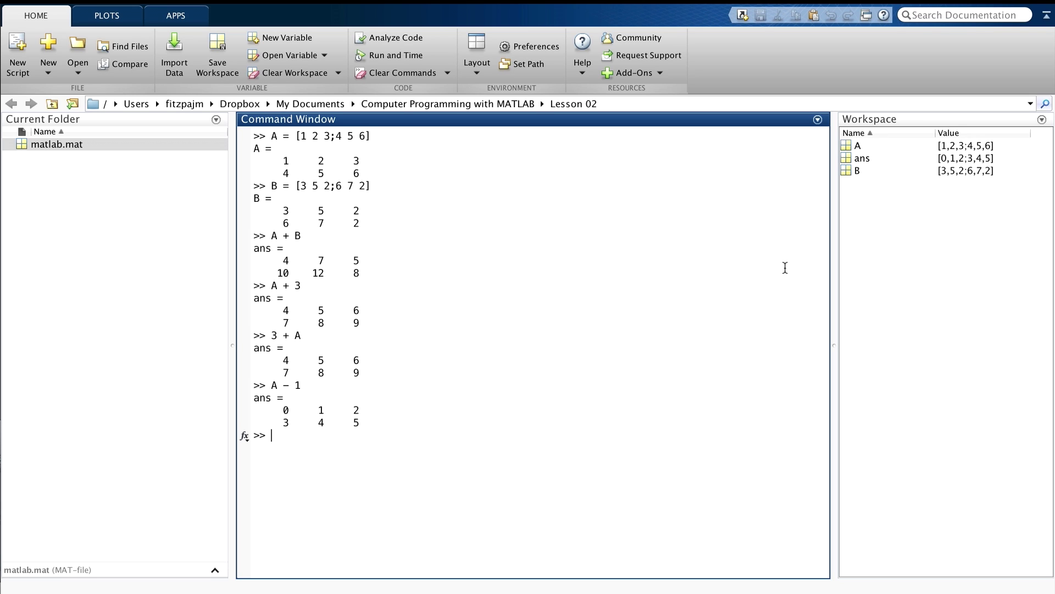
type("2.*")
type("A")
Step: Evaluate 2.*A and 2*A, both giving [2 4 6; 8 10 12]
key("Return")
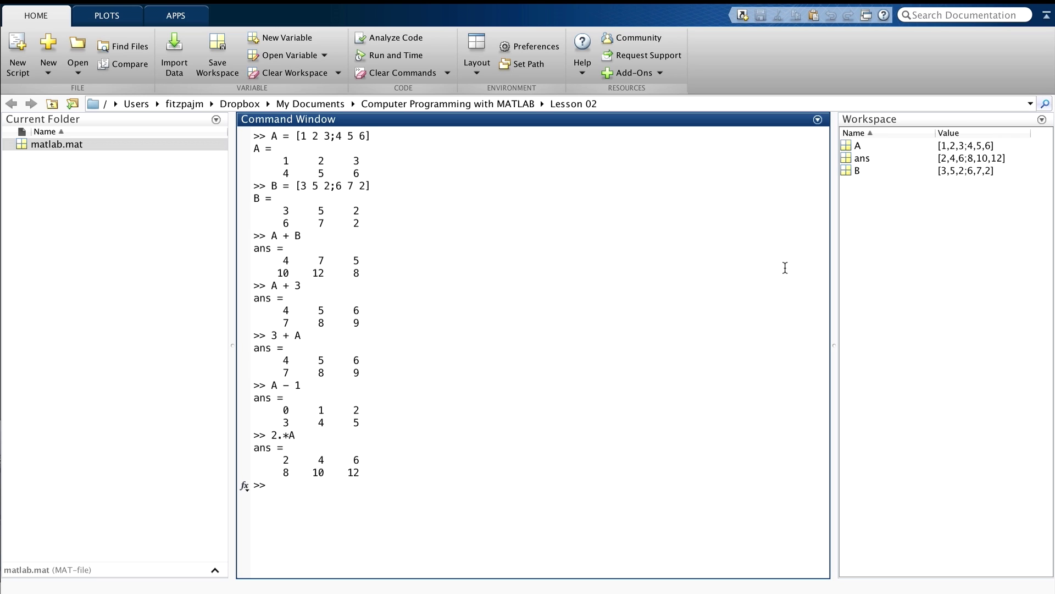
type("2*")
type("A")
key("Return")
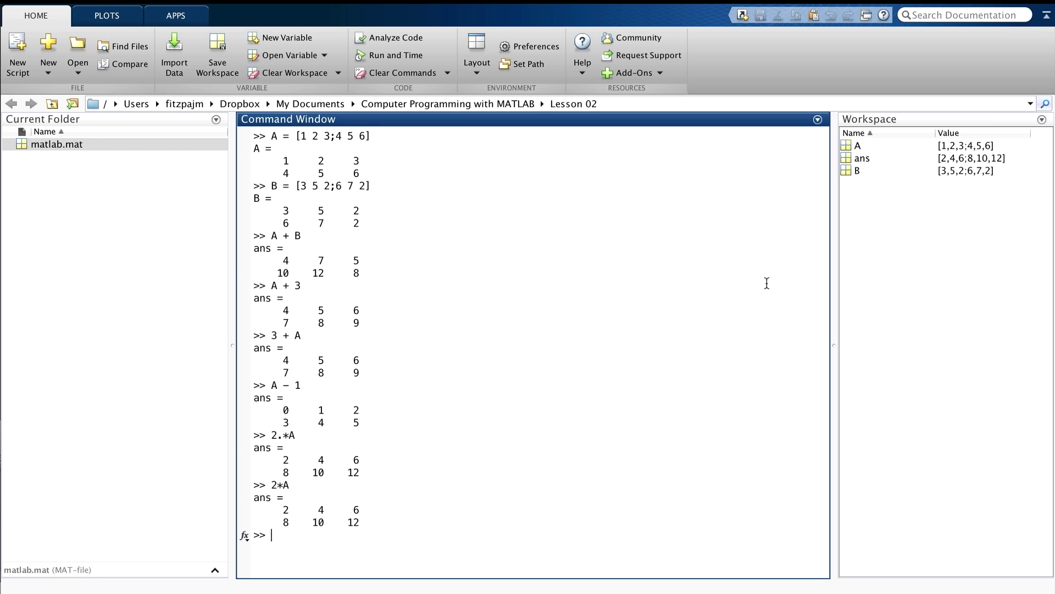
type("A.")
type("/")
type("2")
Step: Evaluate A./2, giving [0.5 1 1.5; 2 2.5 3], and 2./A
key("Return")
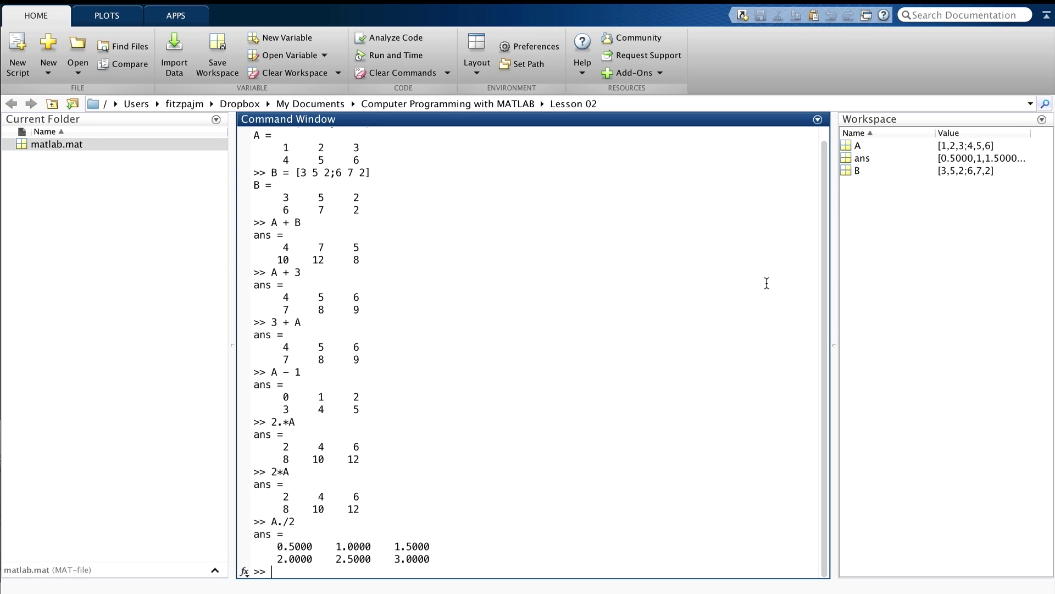
type("2.")
type("/")
type("A")
key("Return")
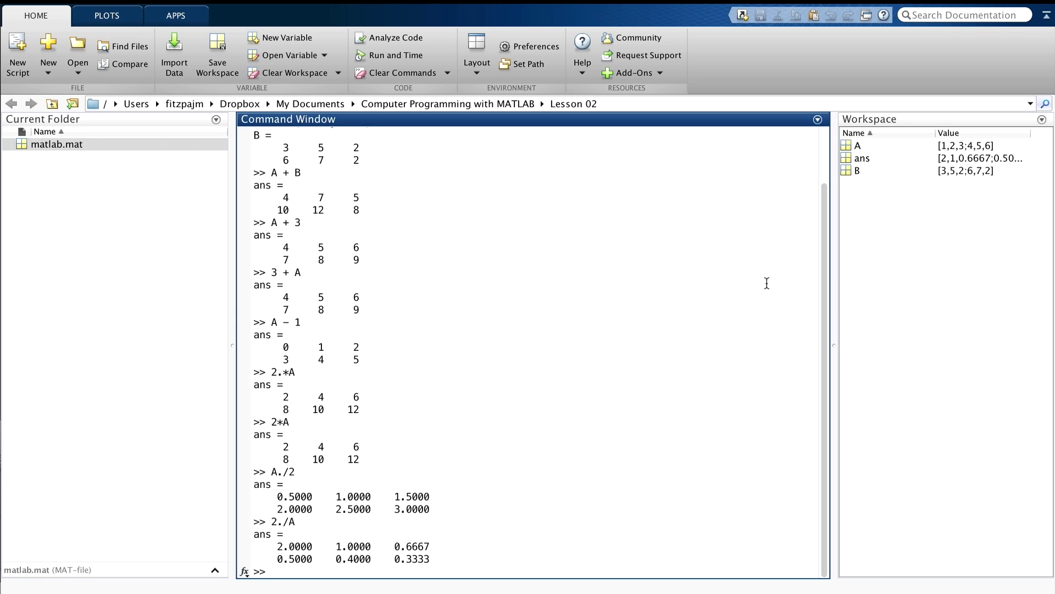
type("2")
type("/A")
Step: Run 2/A and A\2, both failing with 'Matrix dimensions must agree.'
key("Return")
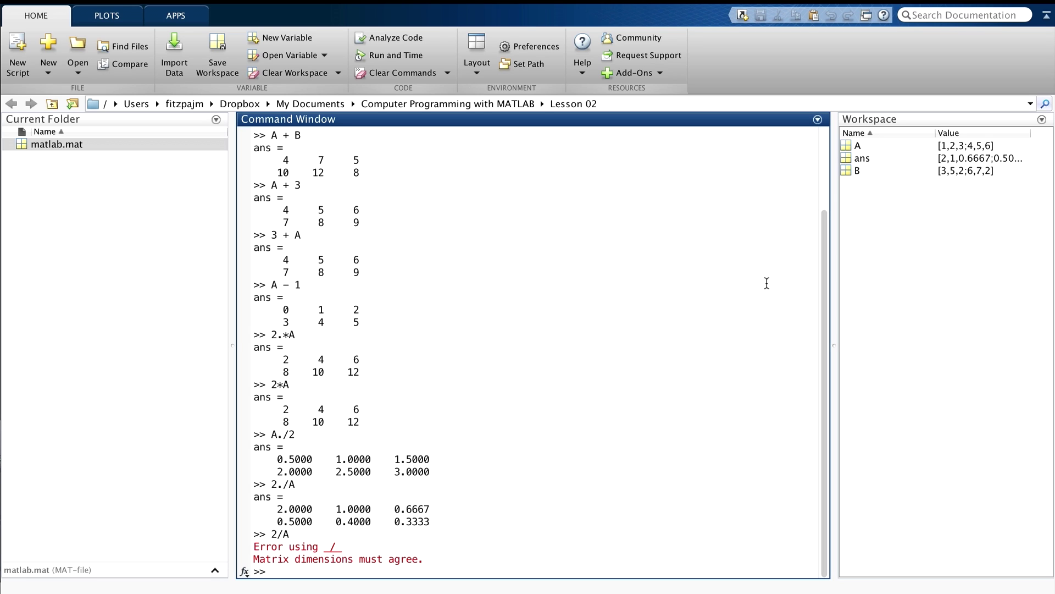
type("A\\2")
key("Return")
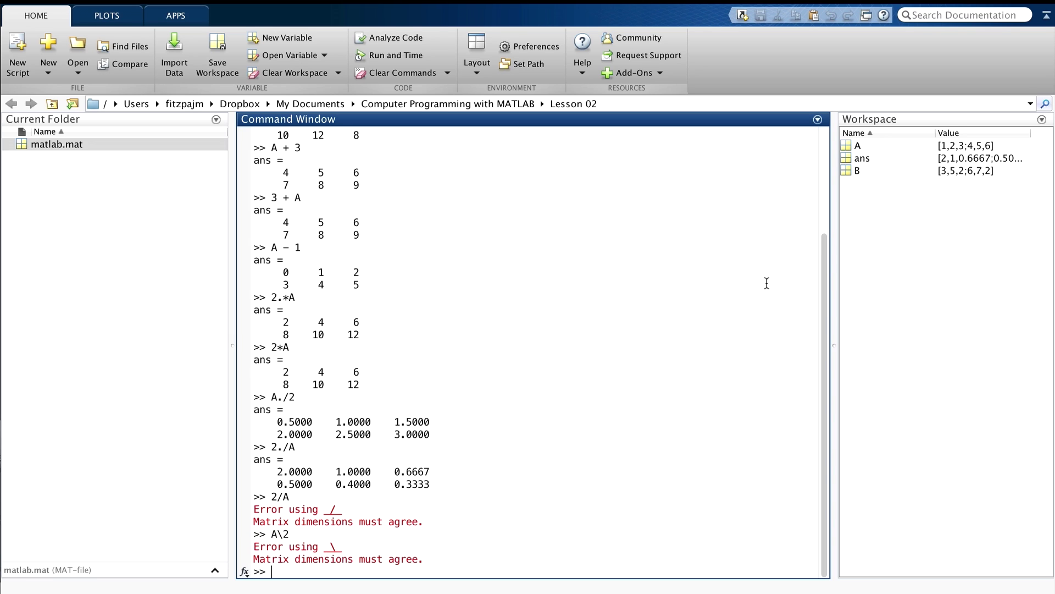
type("A")
type(".")
type("^")
type("2")
Step: Evaluate A.^2 for element squares and 2.^A, giving [2 4 8; 16 32 64]
key("Return")
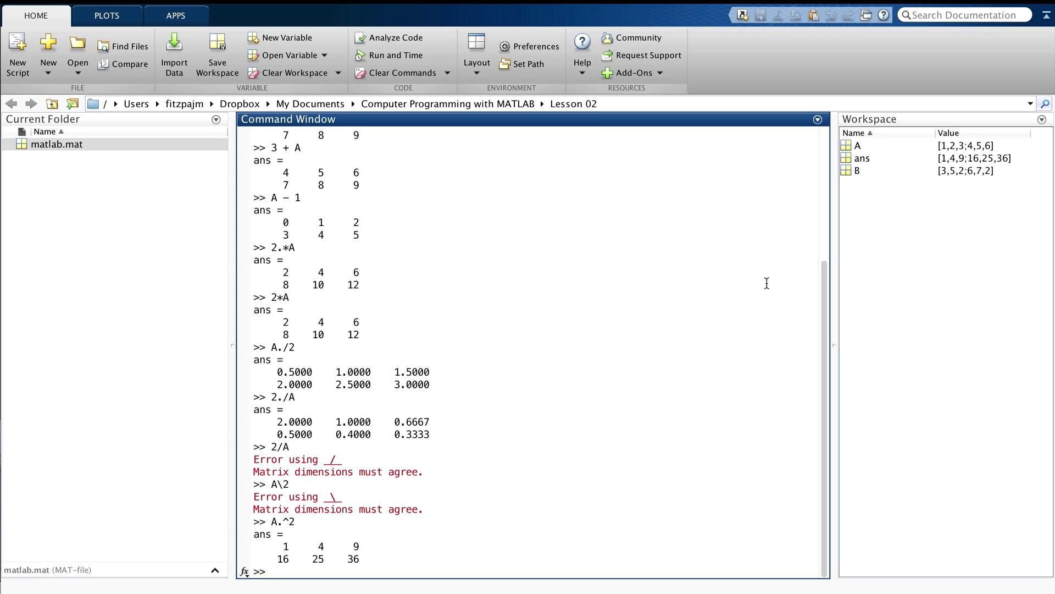
type("2.")
type("^A")
key("Return")
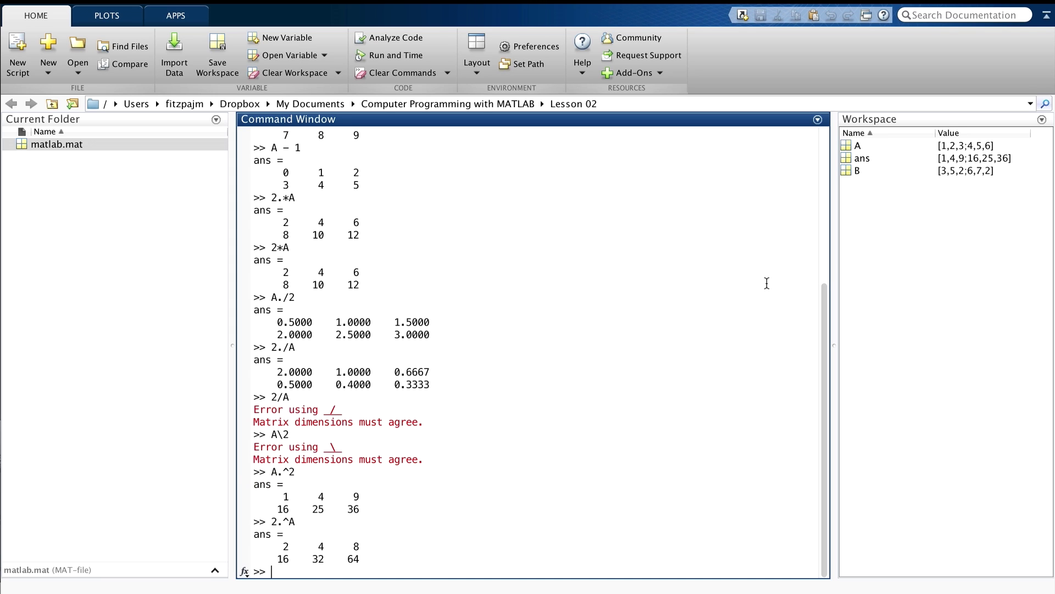
type("A")
Step: Redisplay matrix A as [1 2 3; 4 5 6] in the Command Window
key("Return")
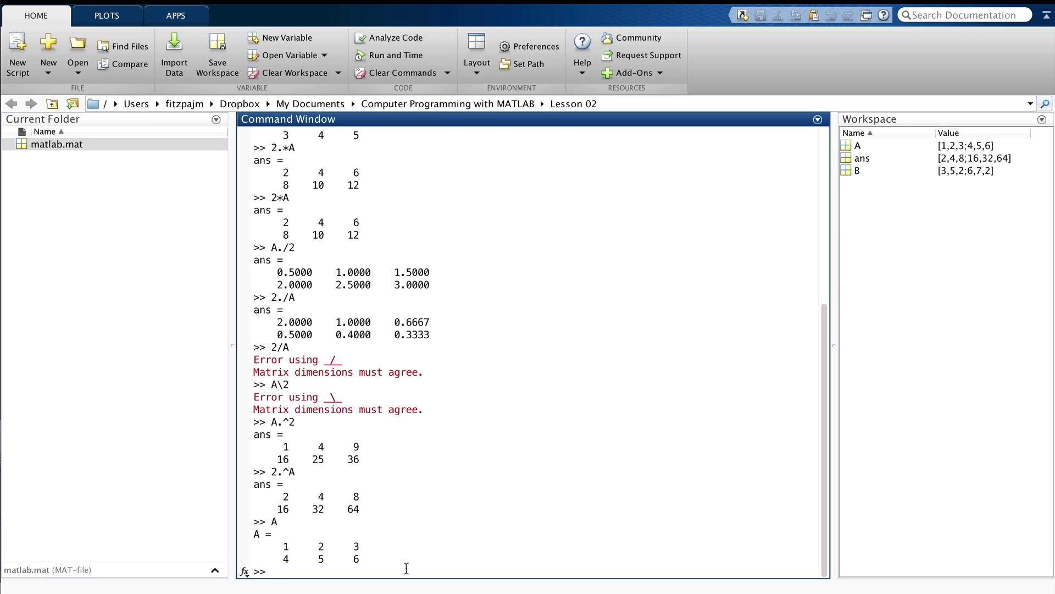
type("A^2")
Step: Run A^2, which errors requiring a square matrix and suggests elementwise .^ instead
key("Return")
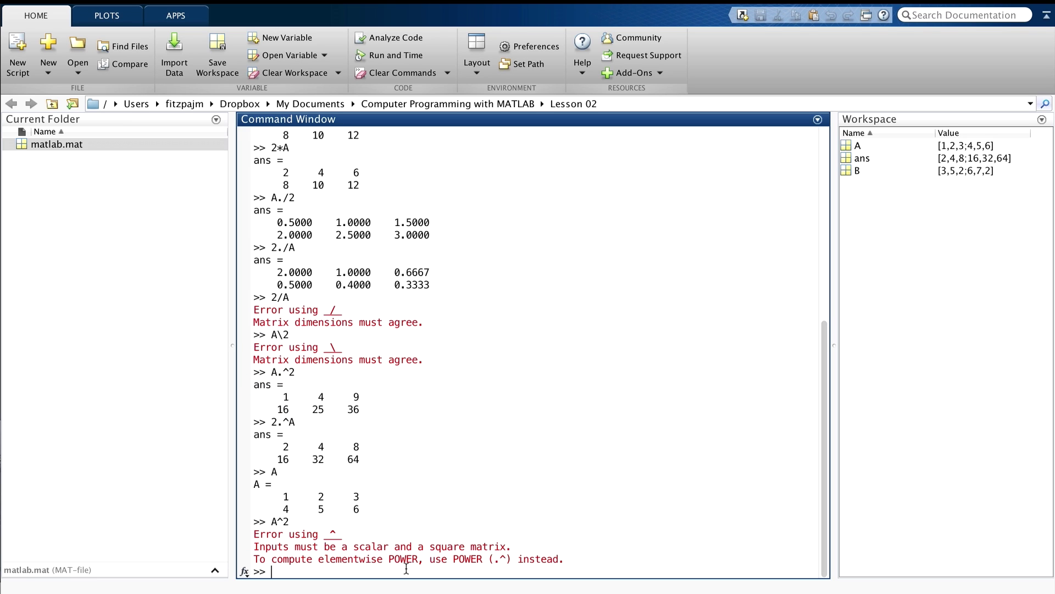